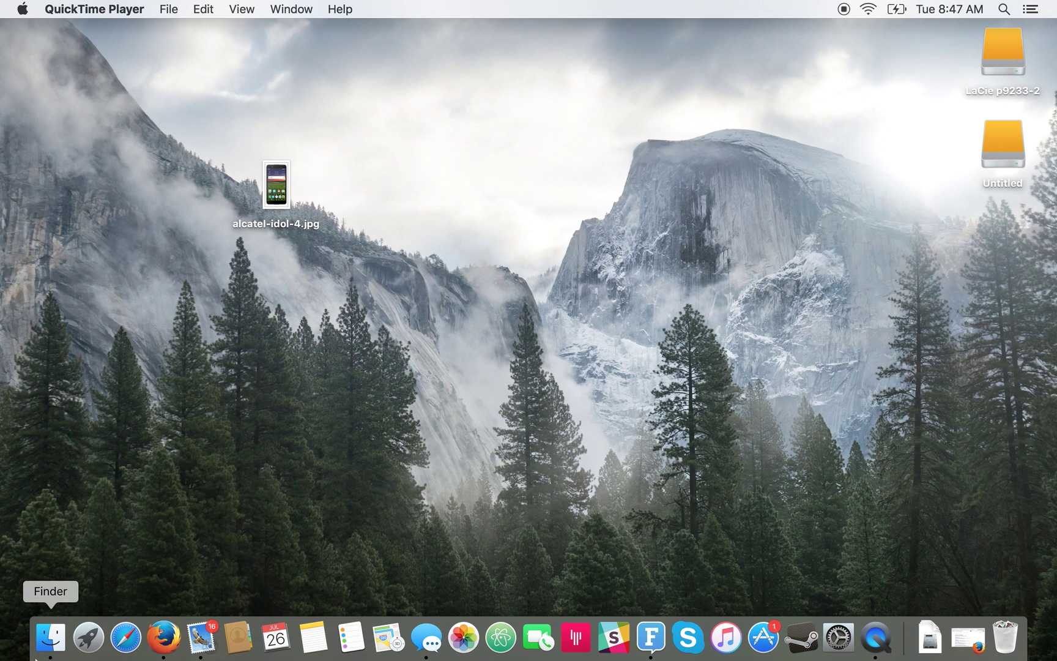
Step: Open Launchpad from the Dock to show all installed applications
left_click(88, 637)
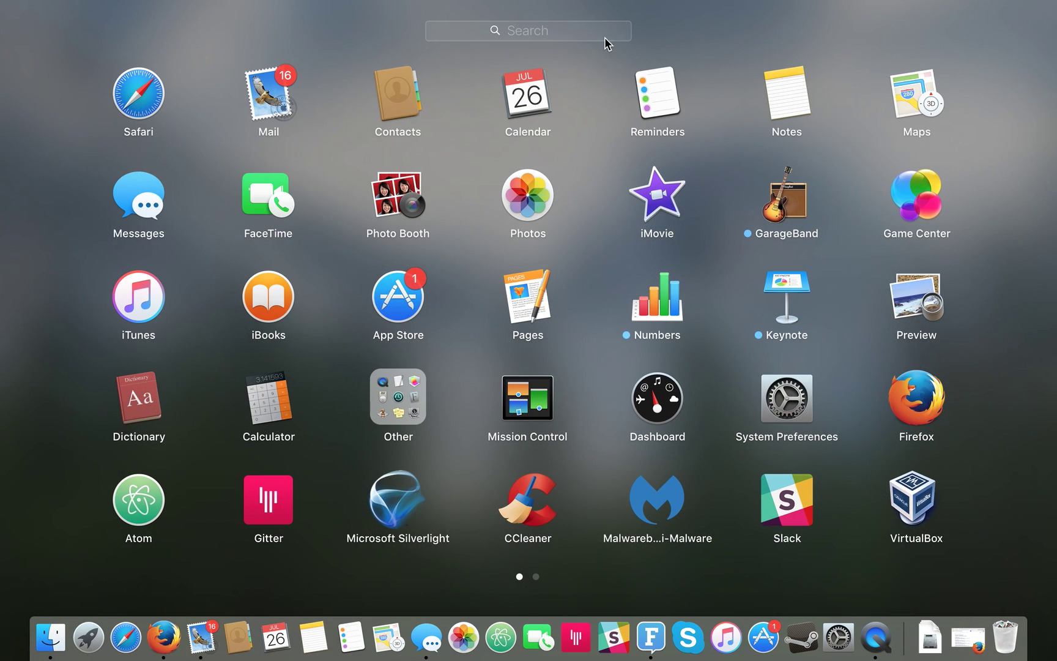
Step: Launch Disk Utility by searching Launchpad for 'disk u'
left_click(571, 30)
type("disk u")
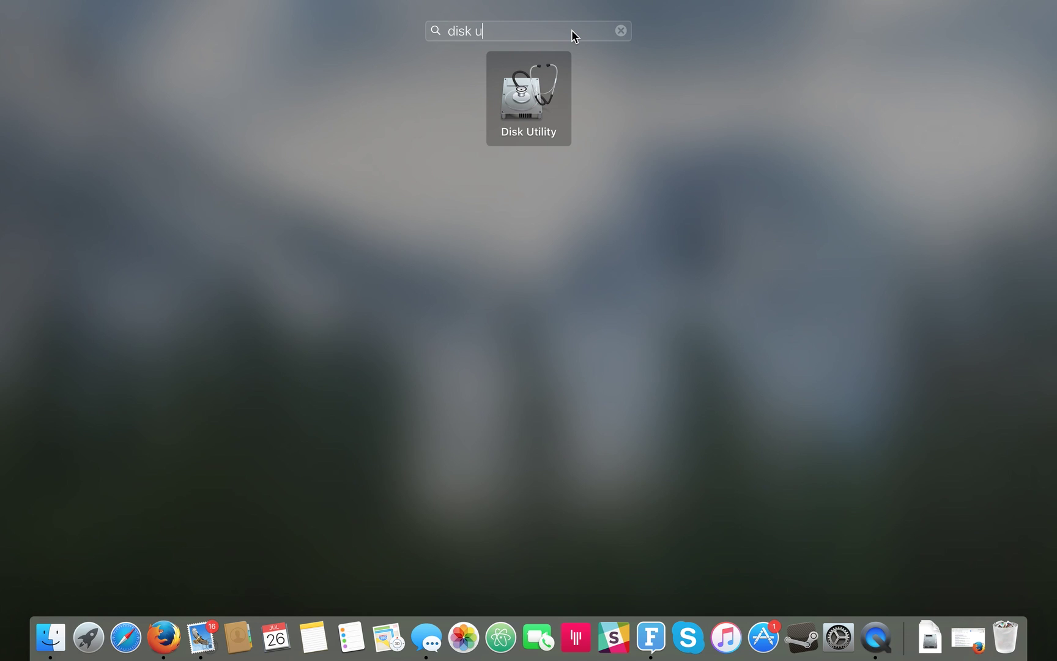
key("Return")
left_click_drag(679, 148, 742, 143)
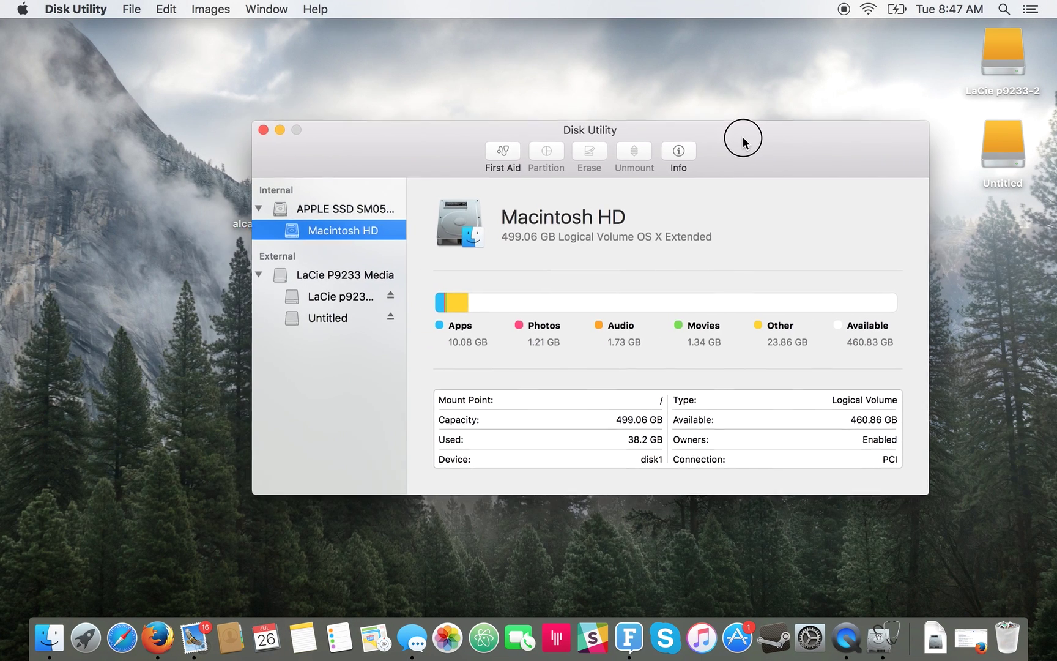
Step: Inspect the LaCie p9233-2 and Untitled volumes, ending on the LaCie P9233 Media disk
left_click(329, 298)
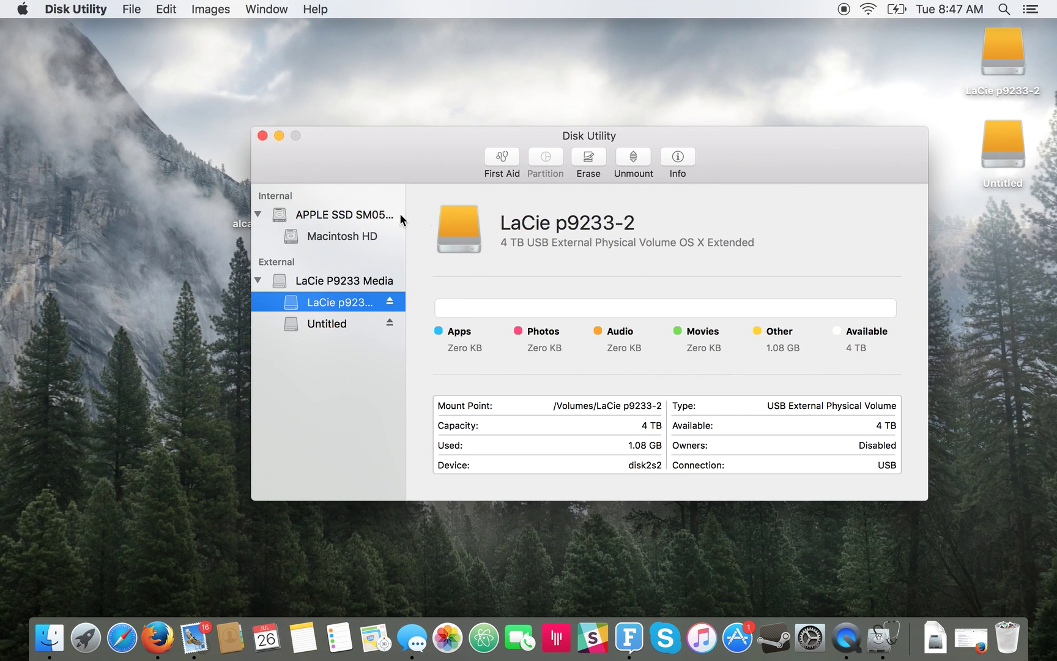
left_click(355, 324)
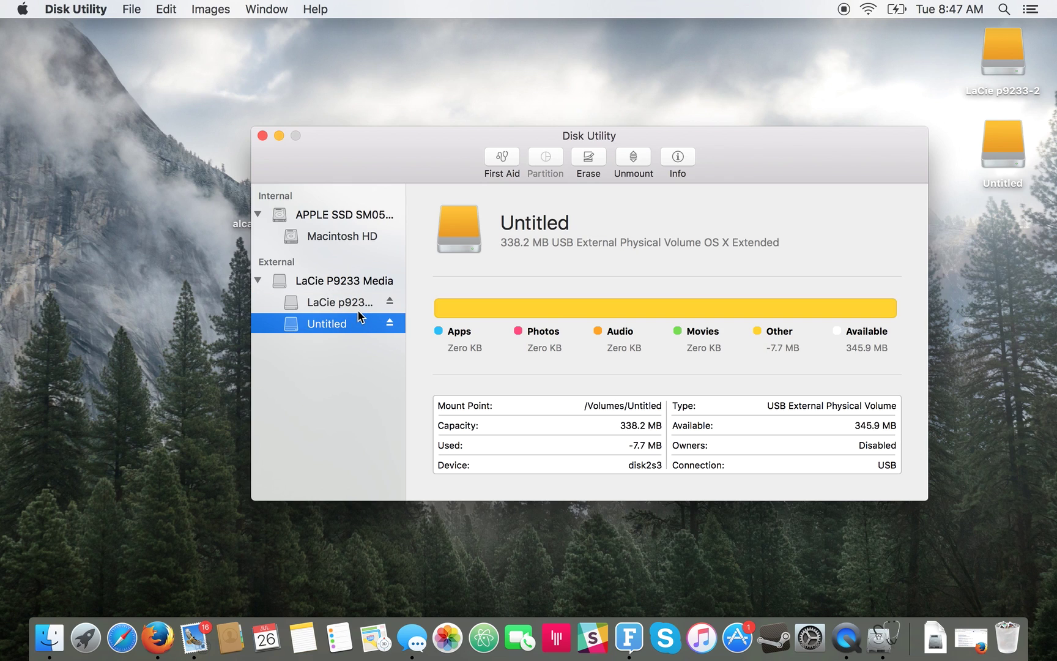
left_click(359, 308)
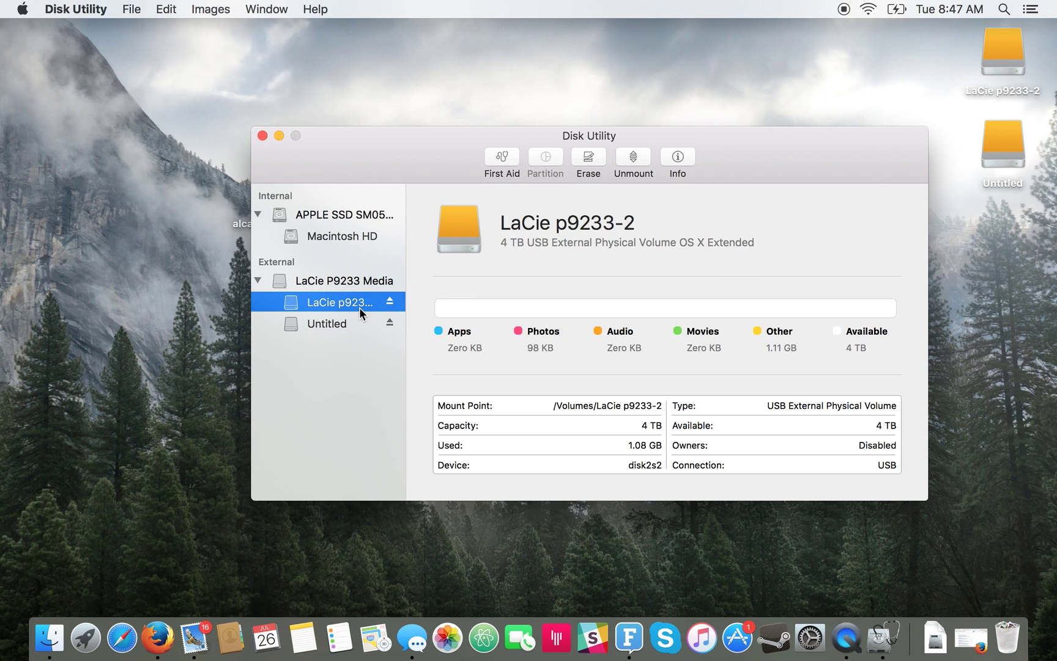
key("Down")
left_click(354, 306)
left_click(350, 286)
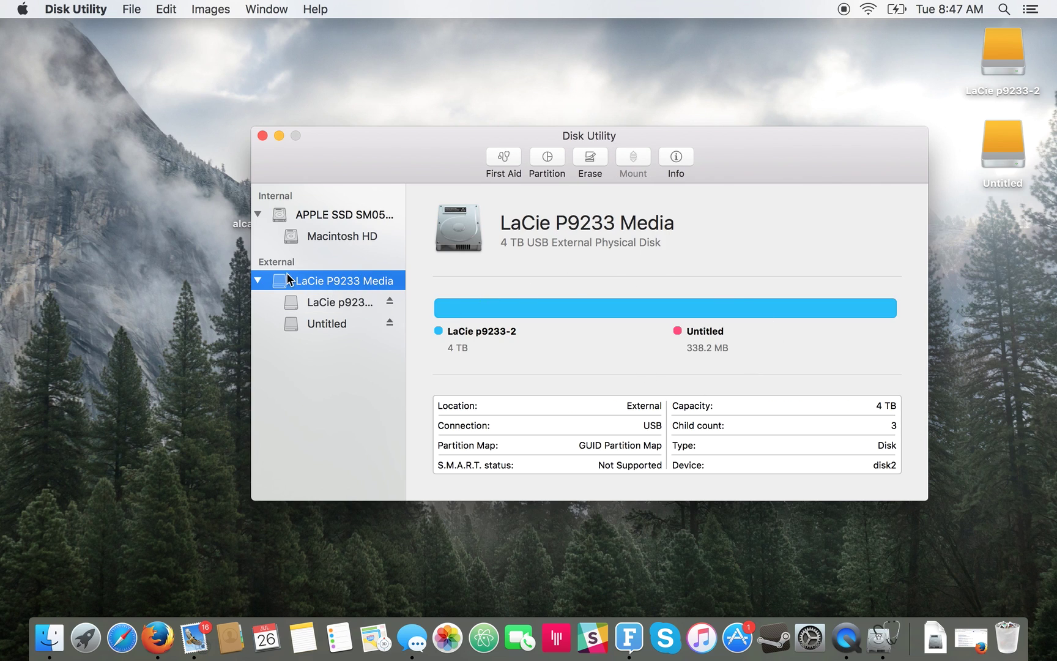
left_click(304, 302)
left_click(303, 326)
left_click(339, 299)
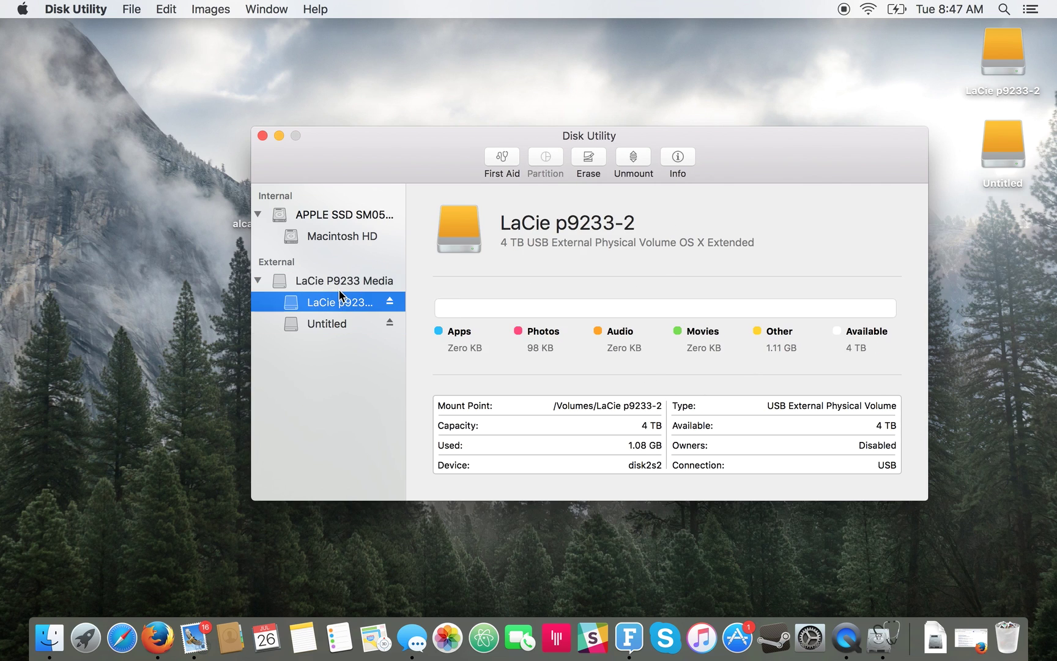
left_click(337, 284)
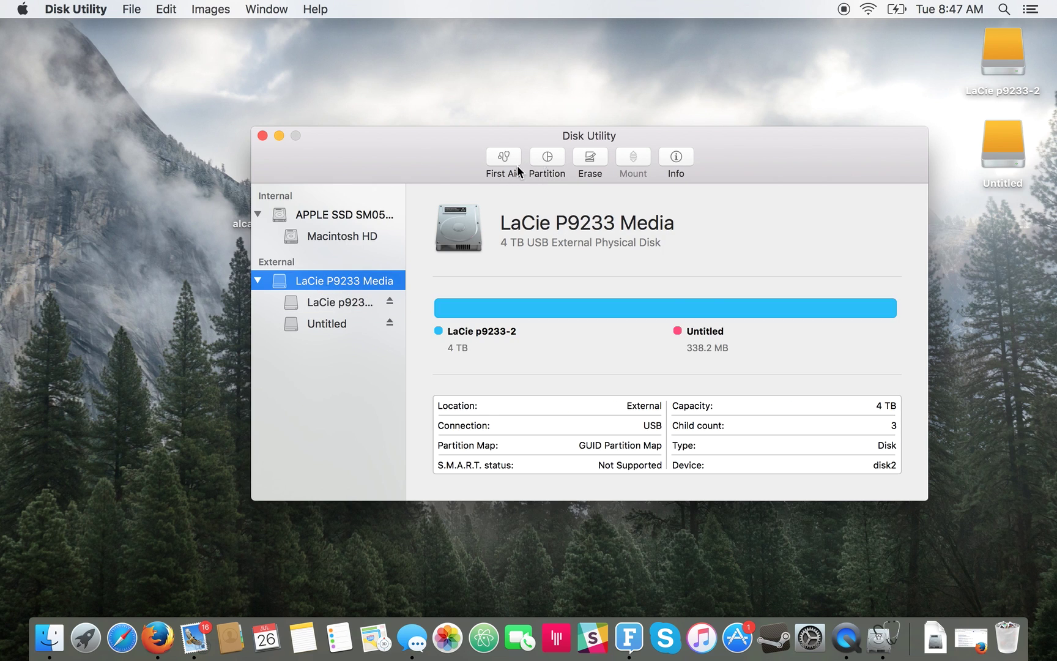
Step: Start repartitioning LaCie P9233 Media and rename the partition to LaCie p9233-3
left_click(552, 162)
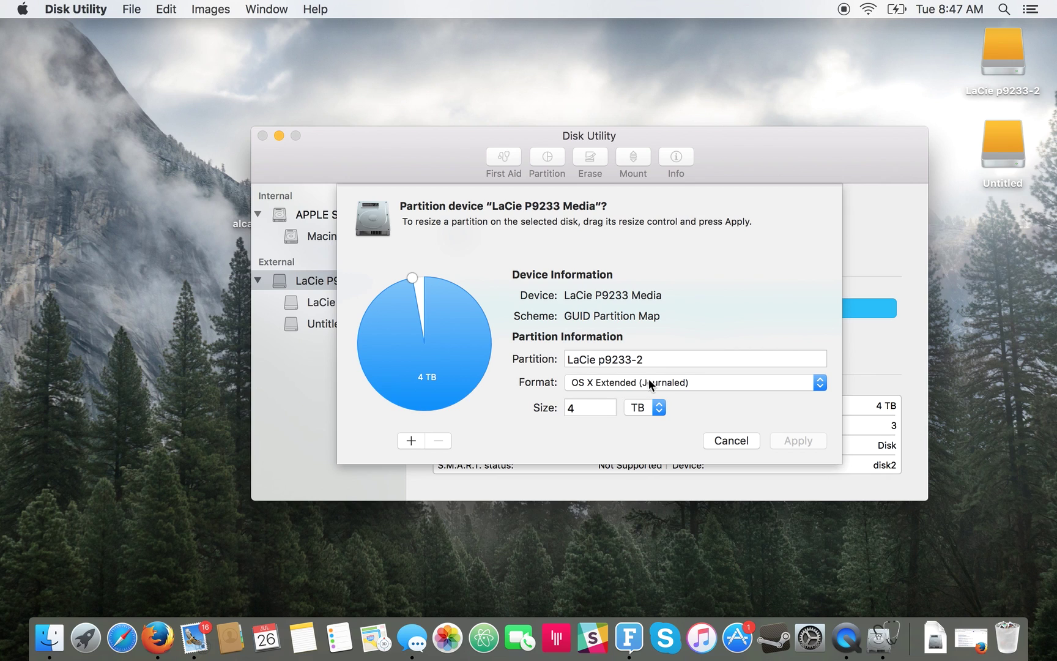
left_click(651, 359)
key("BackSpace")
type("3")
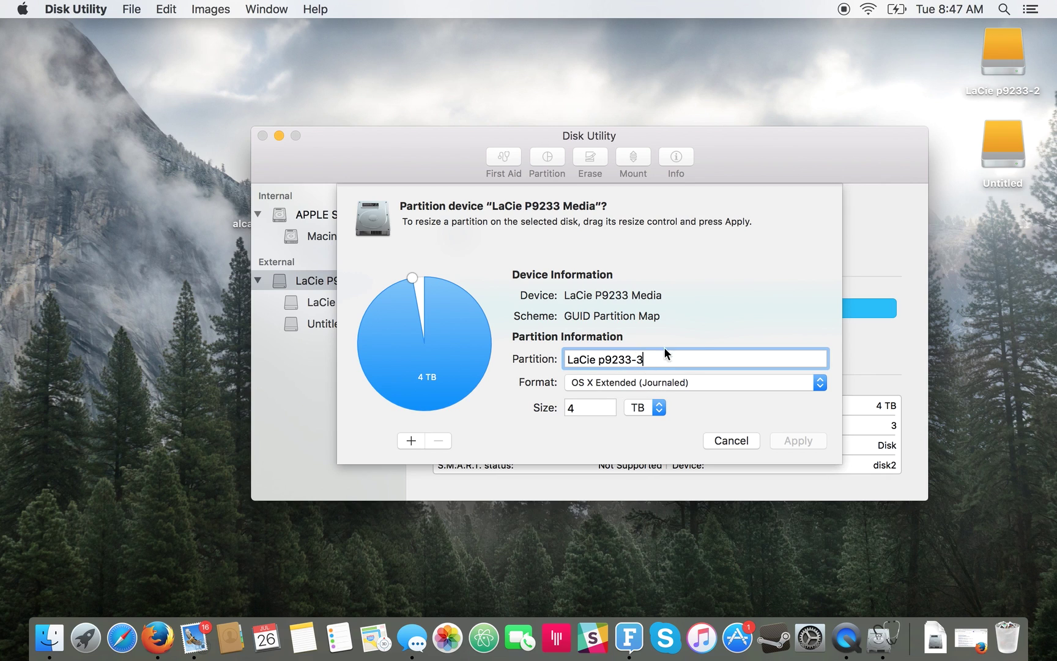
Step: Keep the 4 TB partition formatted as OS X Extended (Journaled)
left_click(716, 382)
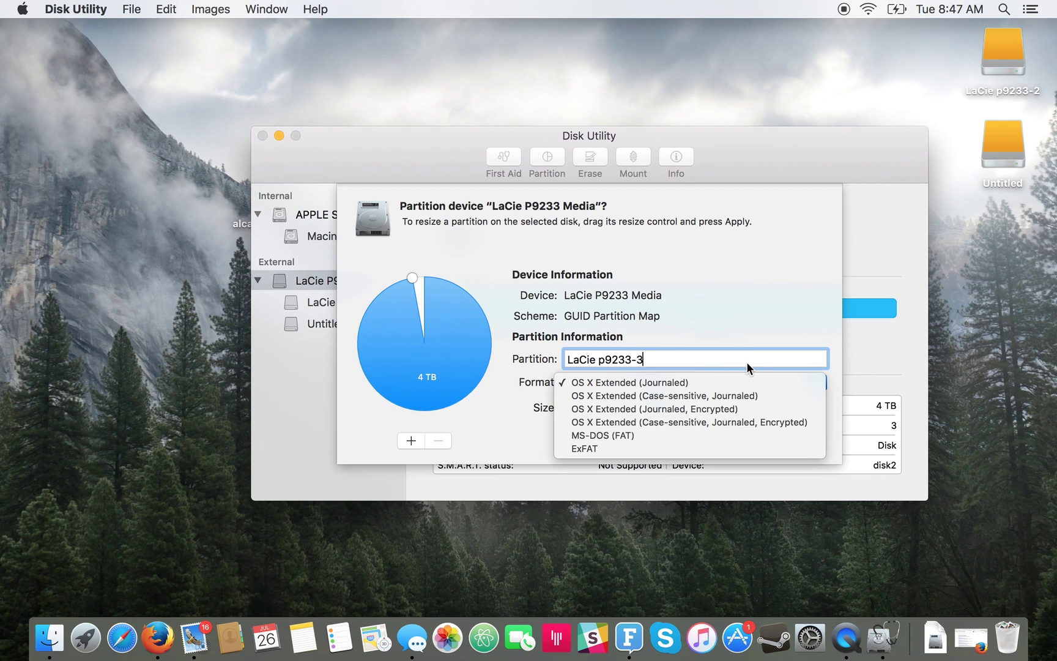
left_click(722, 381)
left_click(717, 380)
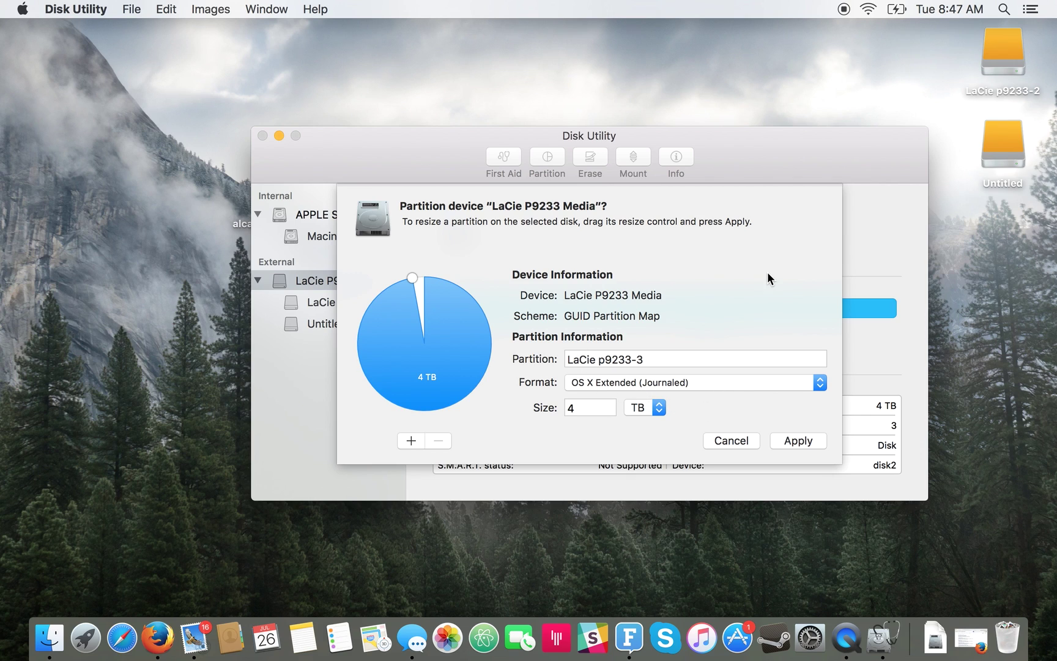
left_click(690, 385)
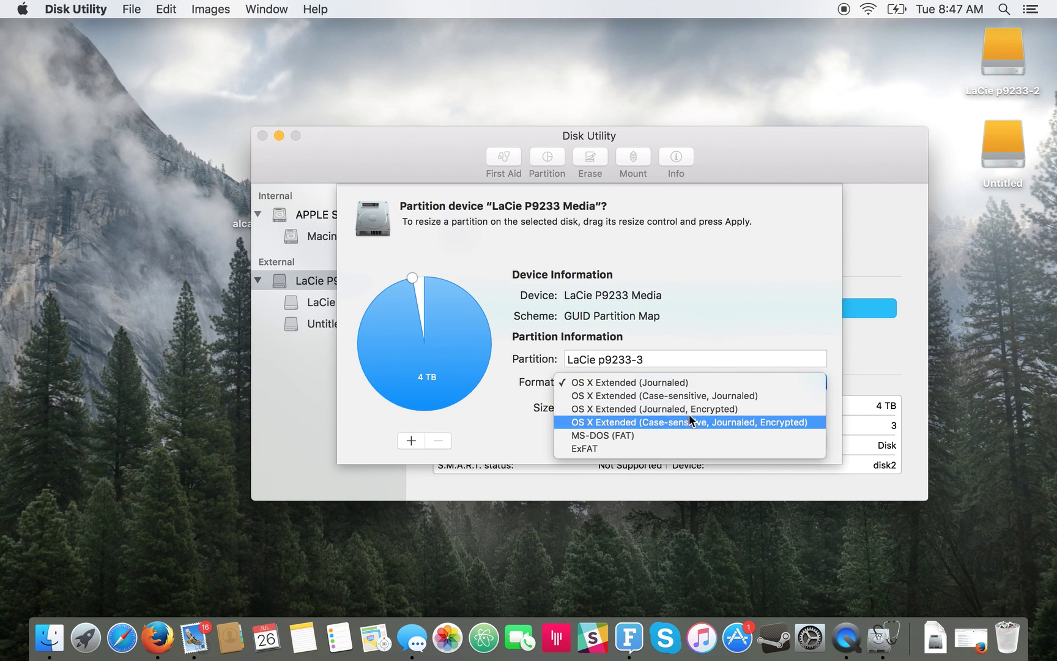
left_click(736, 265)
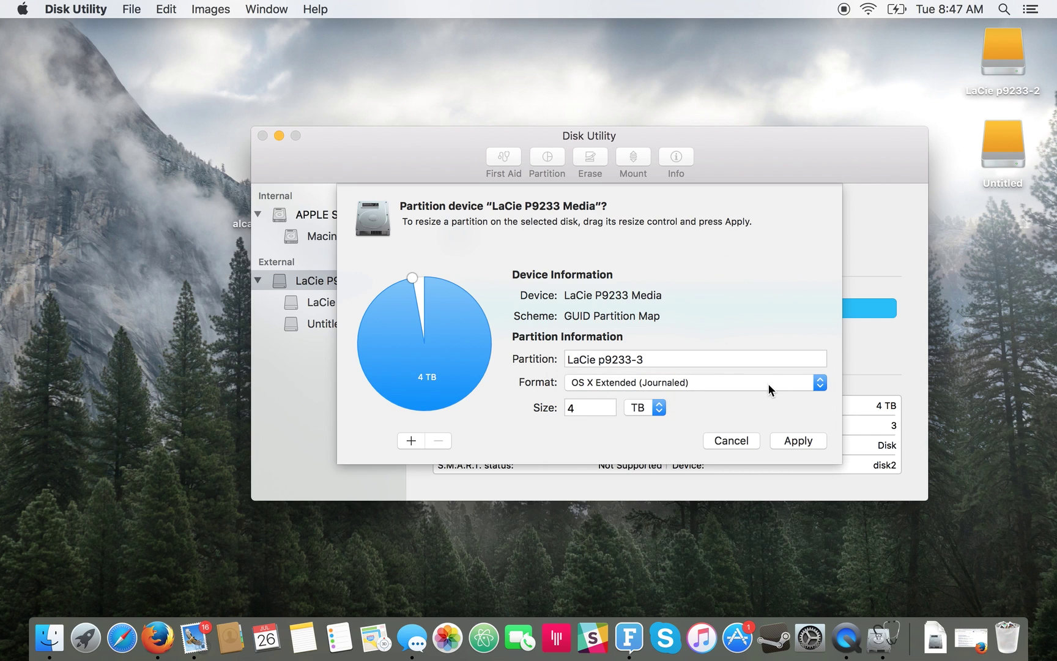
left_click(718, 377)
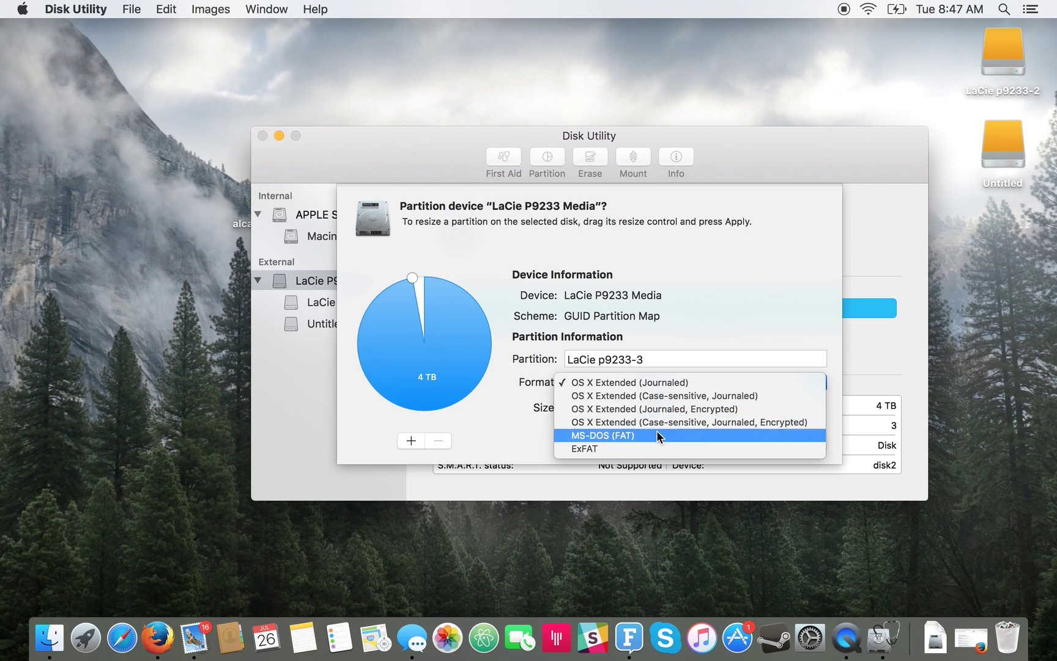
left_click(701, 274)
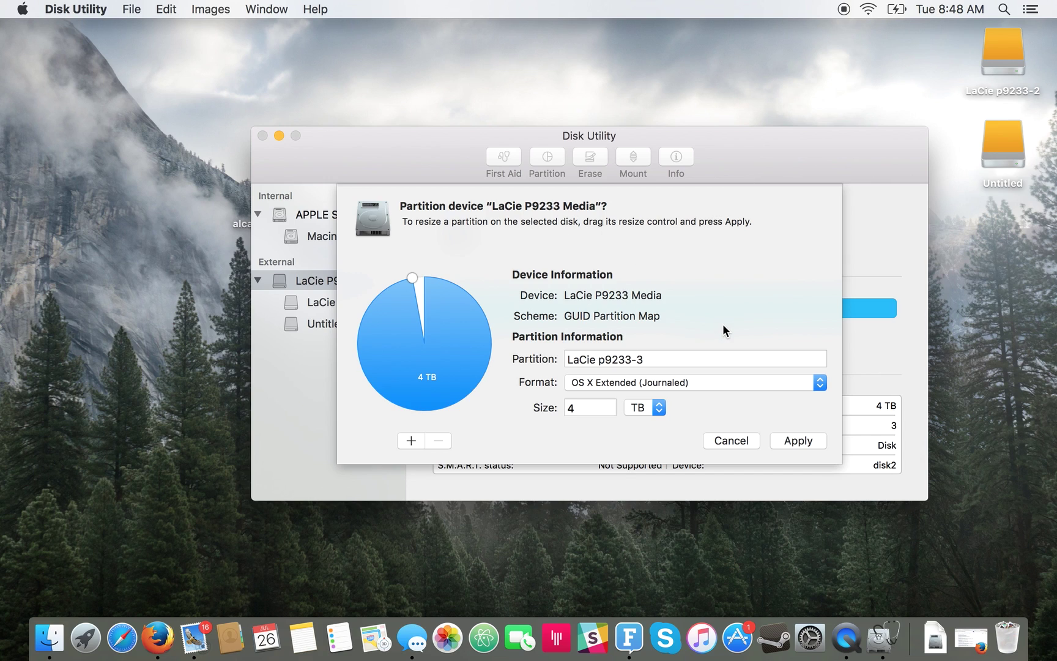
left_click(686, 385)
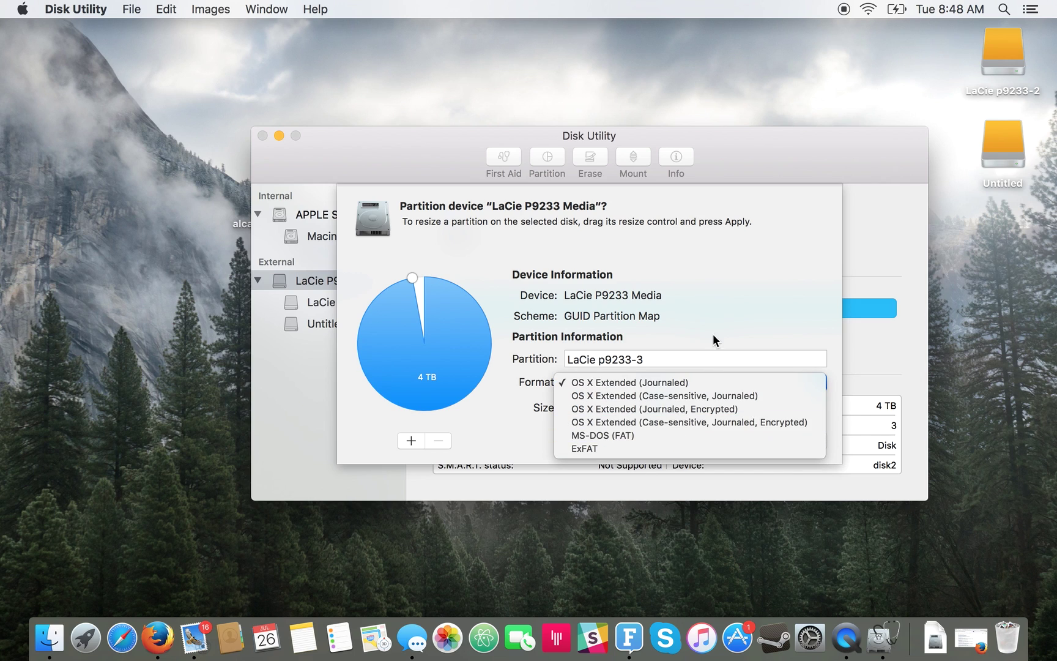
left_click(734, 285)
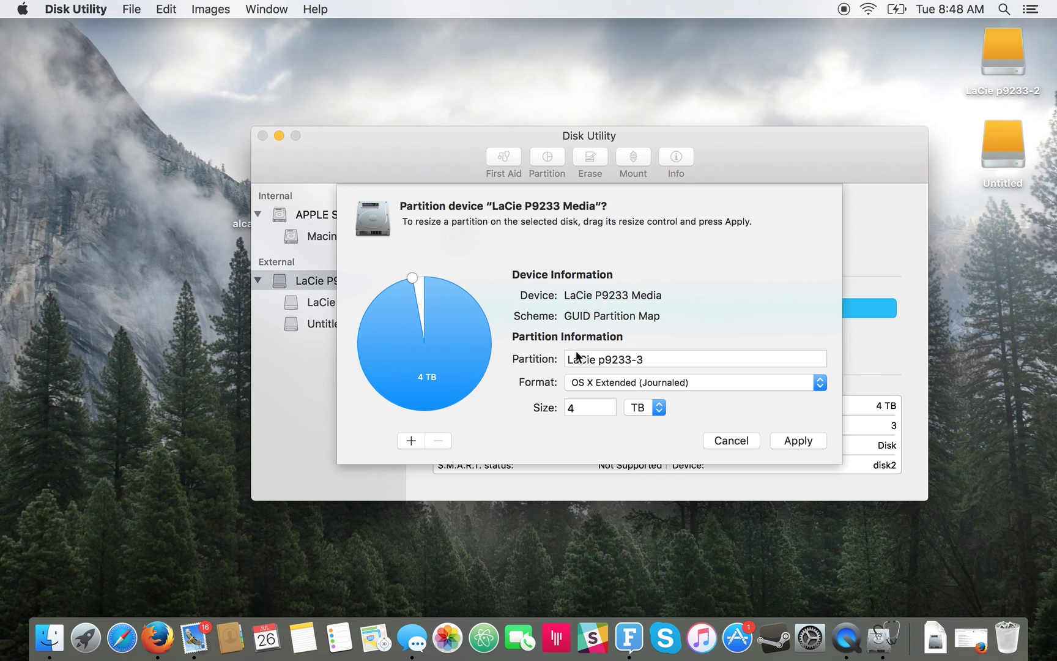
left_click(688, 358)
Step: Apply the LaCie p9233-3 partition, review its log, dismiss the report, and quit Disk Utility
left_click(815, 441)
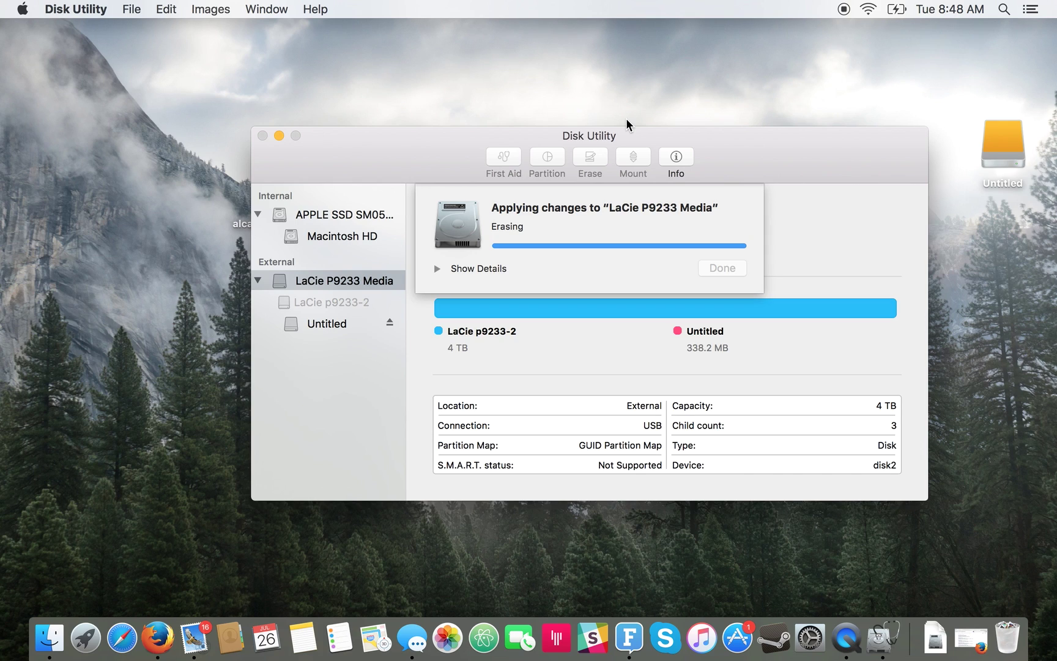
left_click(436, 268)
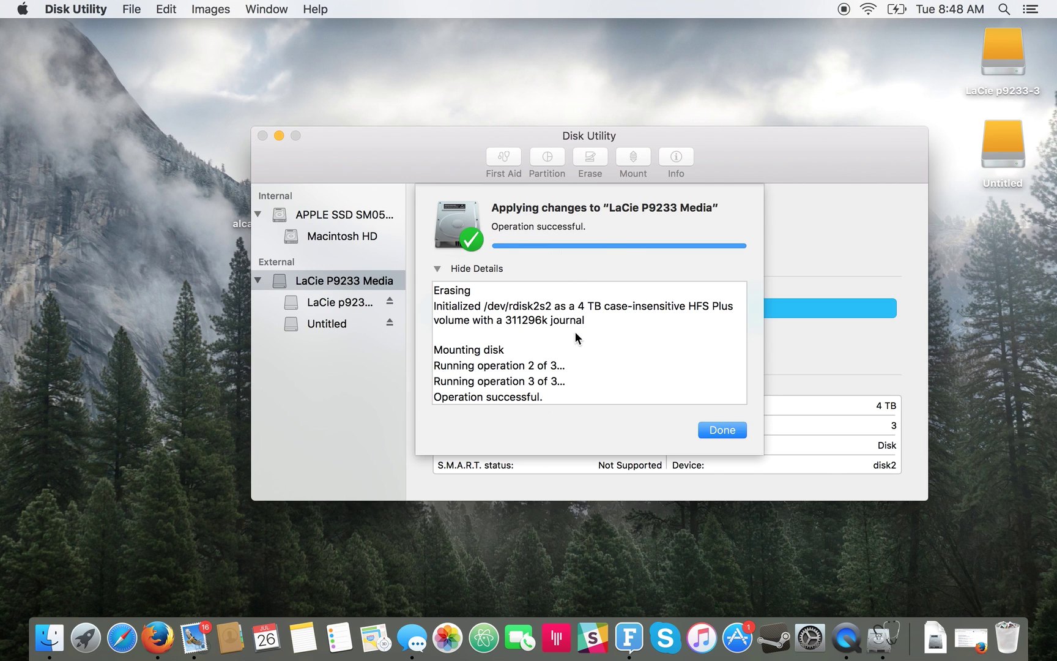
scroll(575, 332, "up", 2)
scroll(575, 333, "down", 3)
left_click(722, 431)
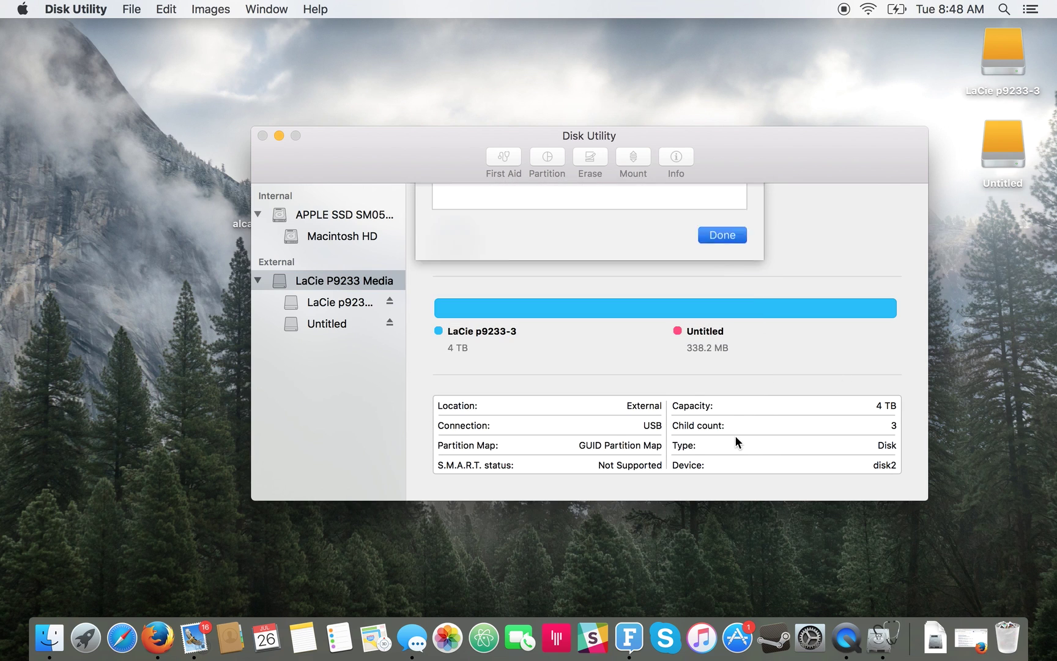
left_click(349, 302)
left_click_drag(419, 170, 568, 256)
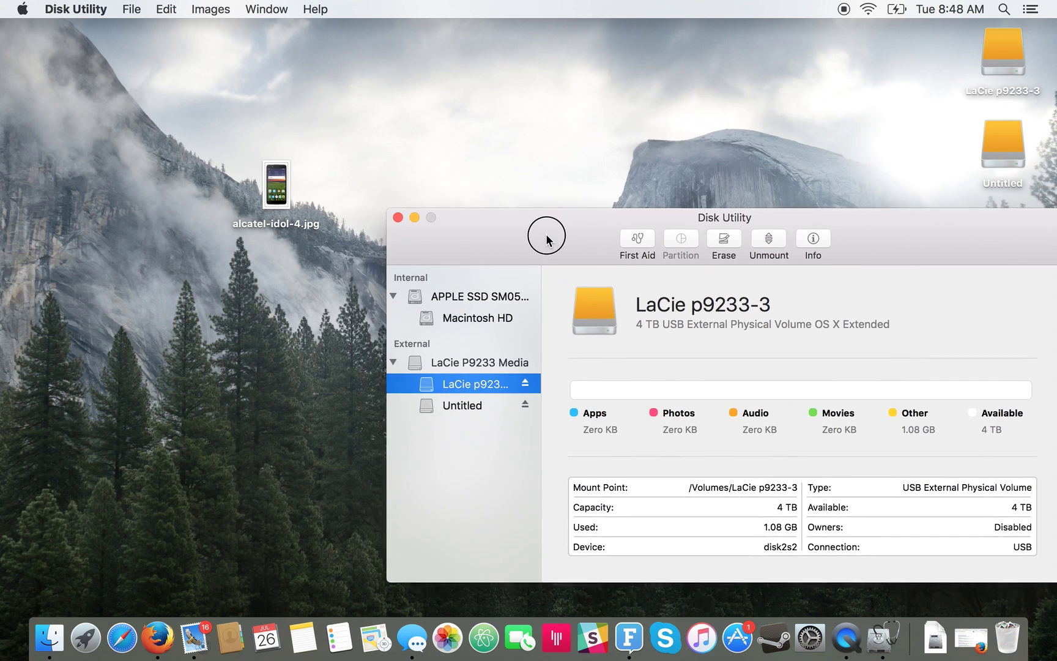
key("cmd+q")
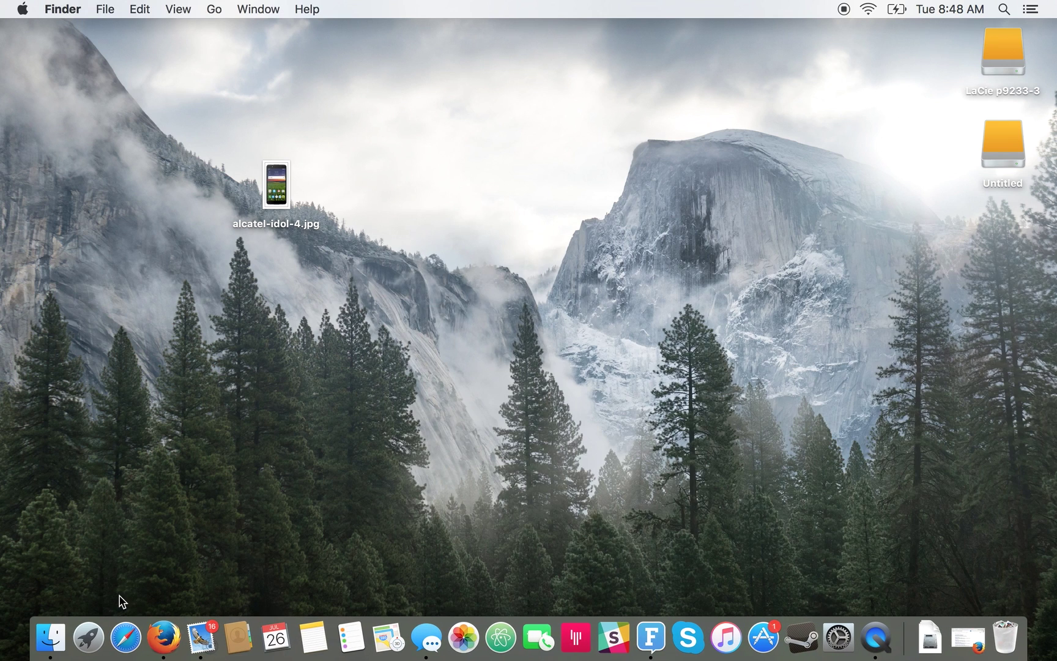
Step: Open a Finder window showing the Desktop folder
left_click(50, 634)
left_click(209, 386)
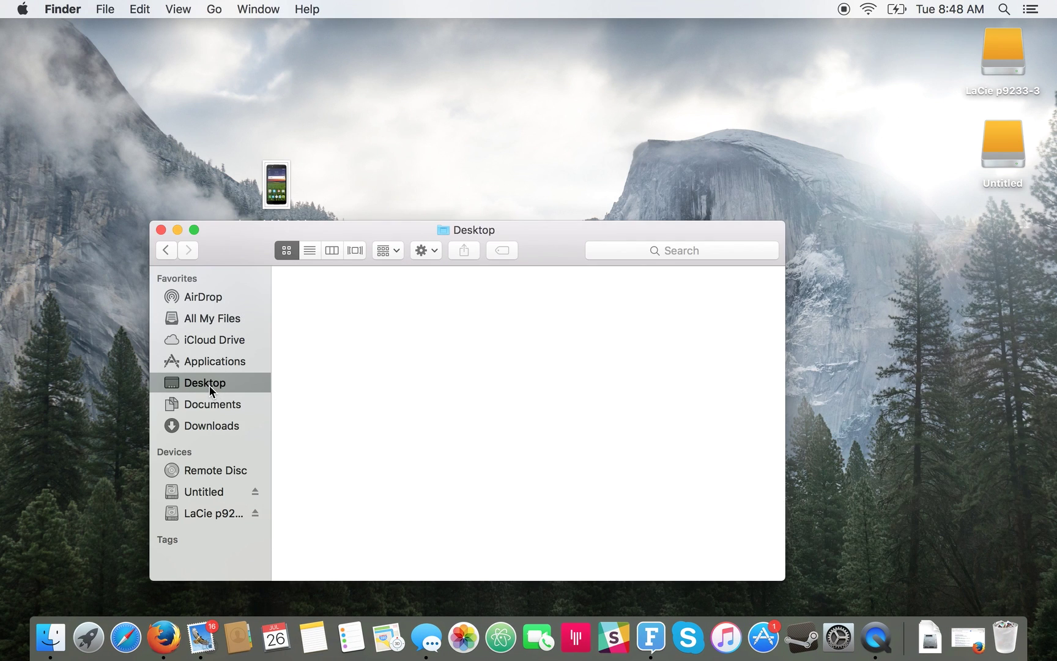
left_click(219, 408)
left_click(220, 386)
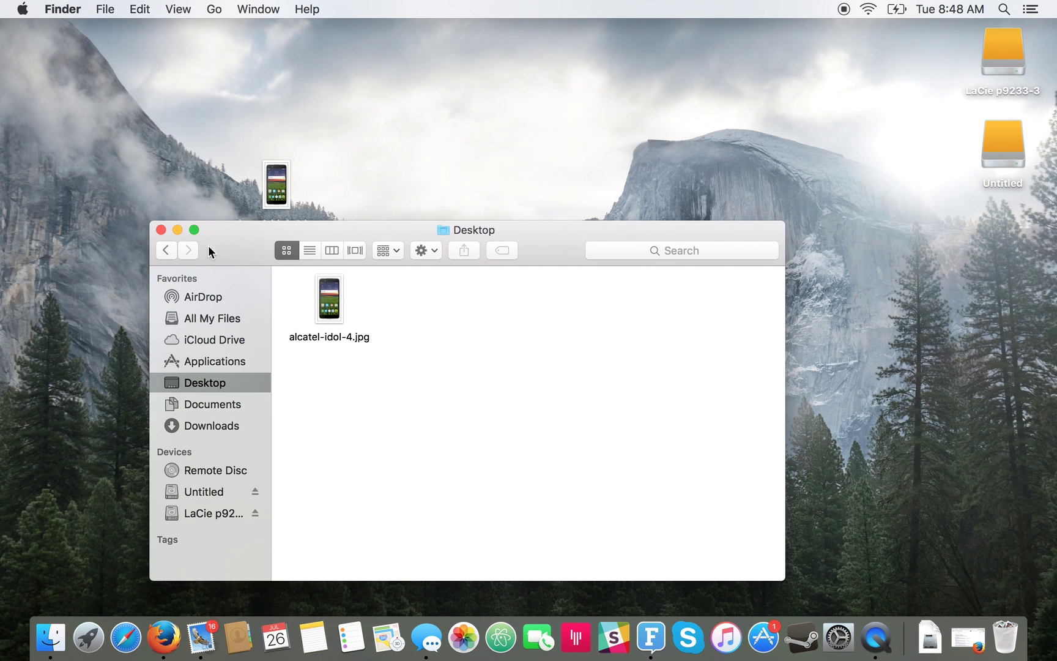
left_click_drag(340, 229, 524, 145)
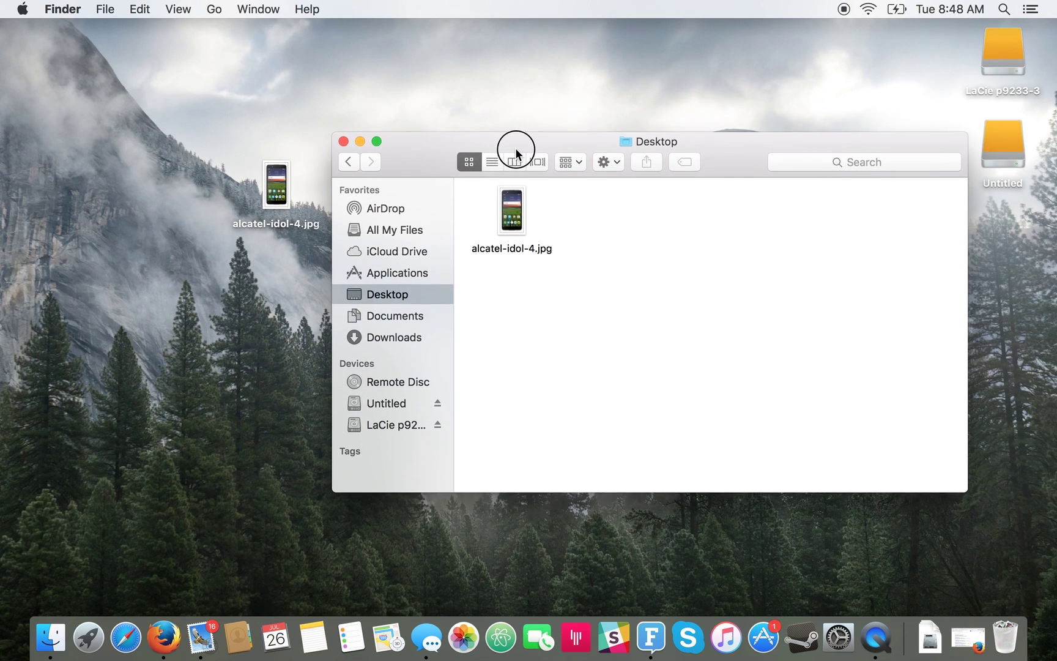
Step: Copy alcatel-idol-4.jpg from the desktop onto the LaCie p9233-3 drive
mouse_move(276, 189)
left_mouse_down()
mouse_move(229, 275)
mouse_move(386, 402)
left_mouse_up()
key("F11")
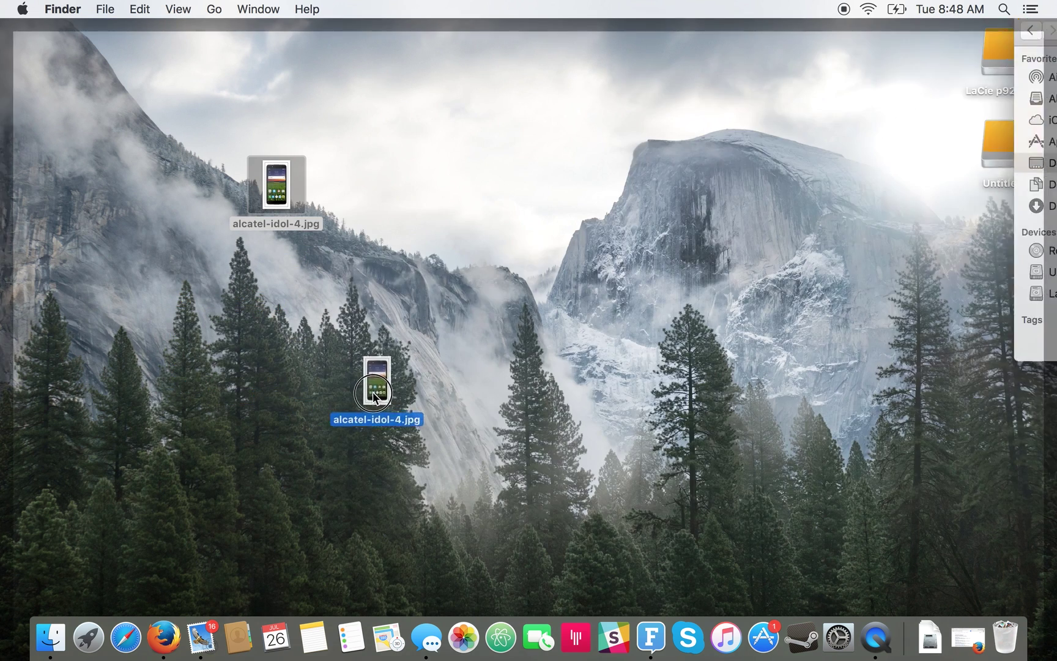
key("F11")
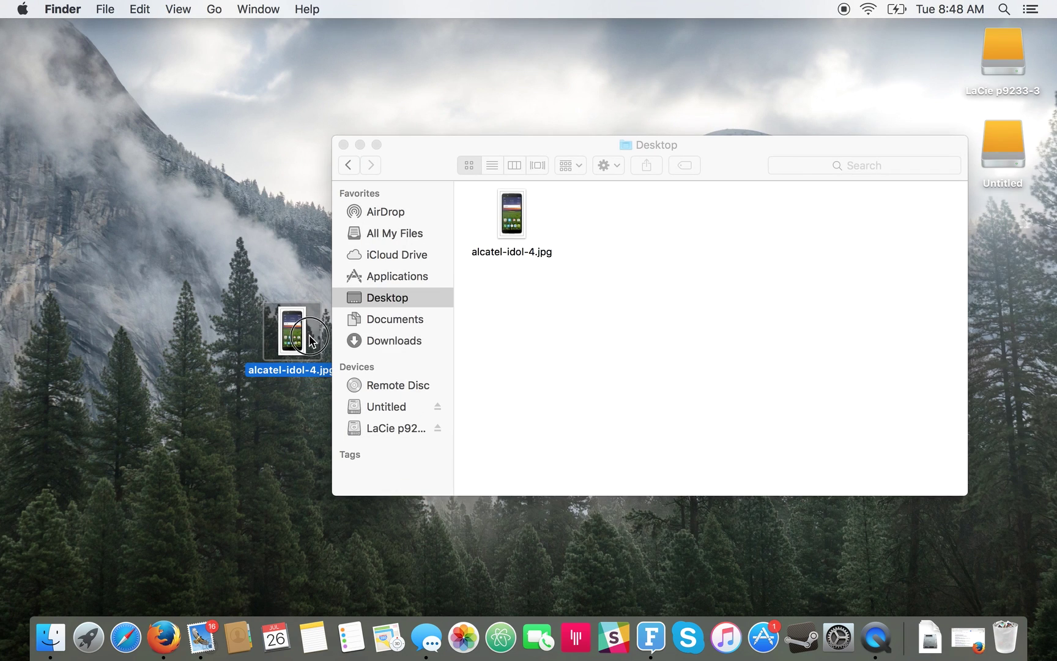
mouse_move(312, 339)
left_mouse_down()
mouse_move(508, 394)
mouse_move(386, 428)
left_mouse_up()
left_click(385, 428)
Step: Open the copied alcatel-idol-4.jpg in Preview, then close Preview and Finder
double_click(502, 208)
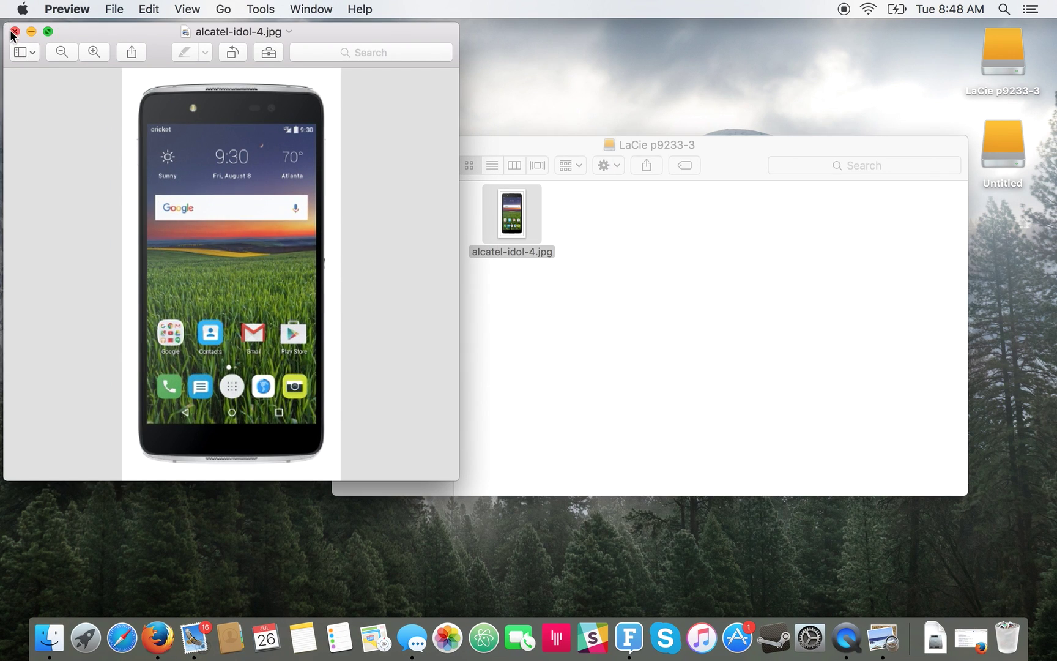
left_click(14, 31)
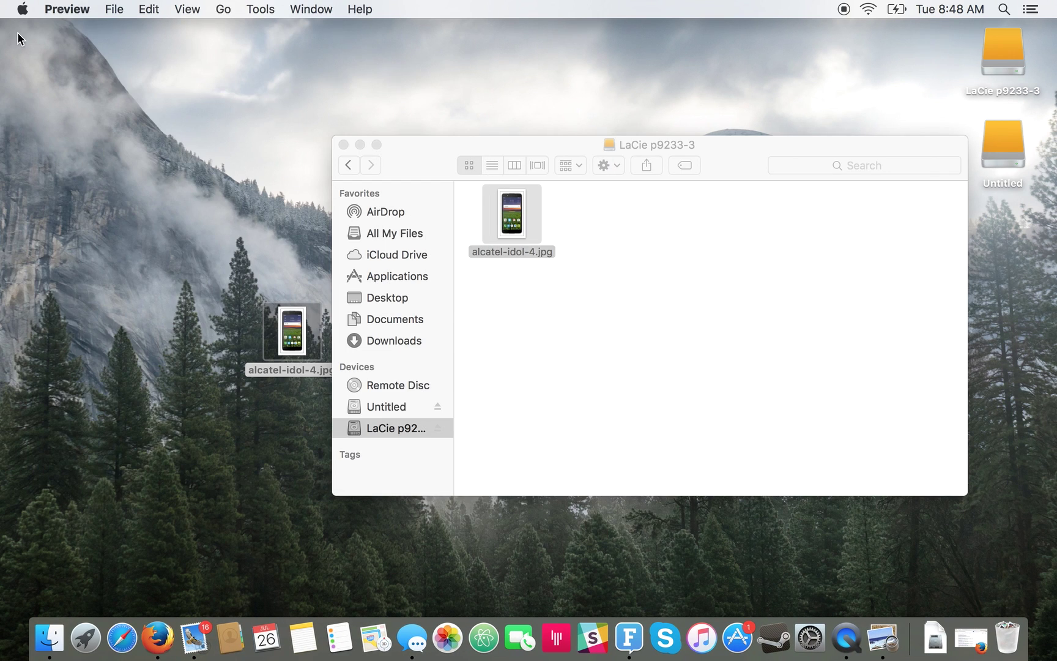
left_click(343, 144)
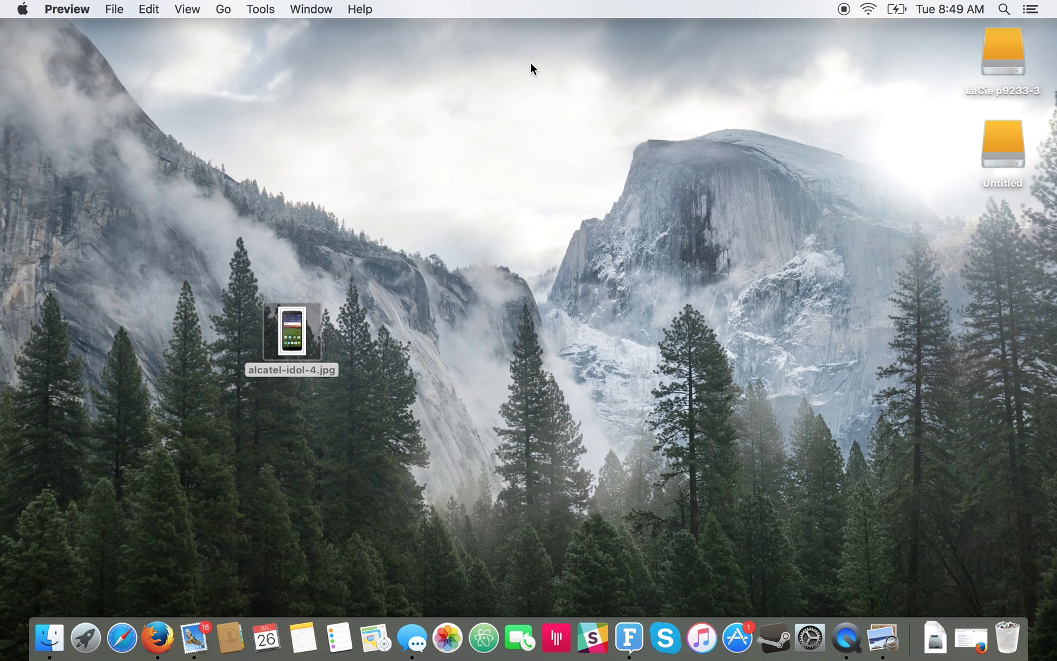